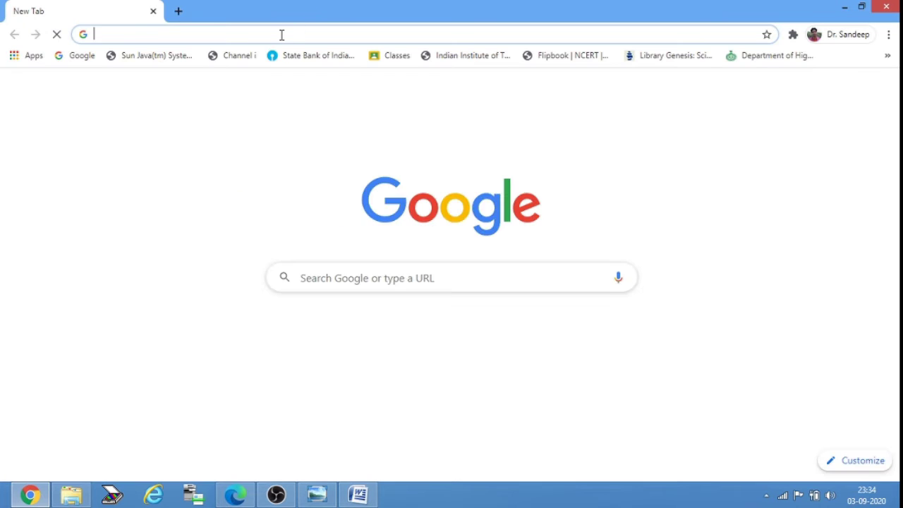
Open the Google Form for CH-307, B.Sc. Final Practical Chemistry 2020, from its docs.google.com viewform link
left_click(282, 35)
type("https://docs.google.com/forms/d/e/1FAIpQLScKlxf0RPZf8jbEBzSVQrCGrvBhoSSBx4pF8E4zMP3PBfupQ/viewform?usp=sf_link")
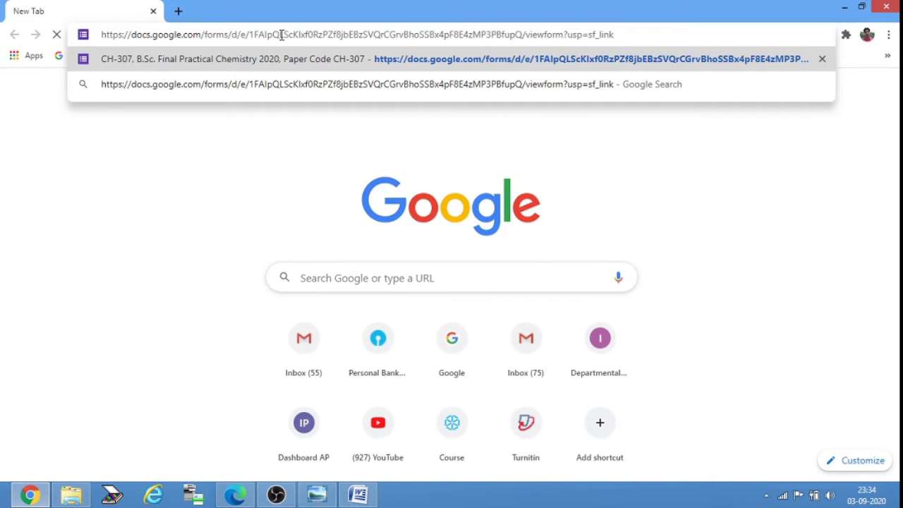
key("Return")
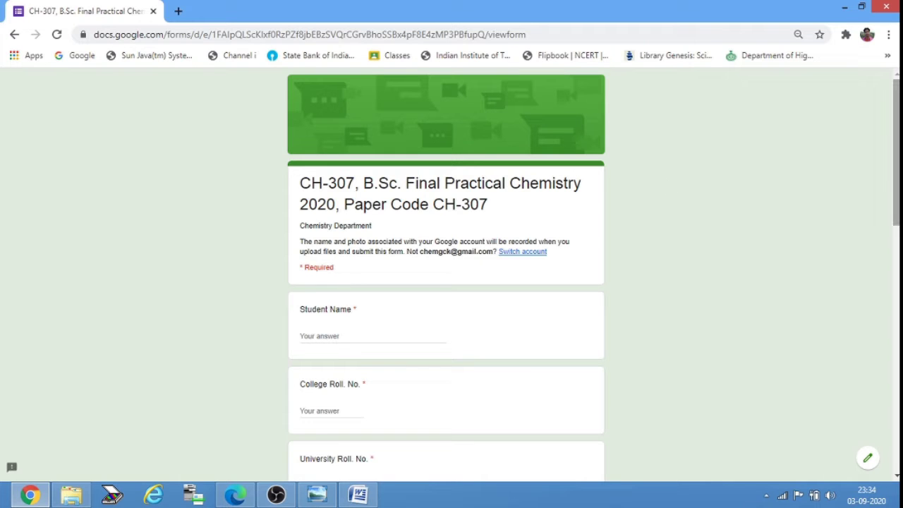
Enter the student's name, college roll number and university roll number, and choose B.Sc. Non-medical as the class
scroll(593, 273, "down", 1)
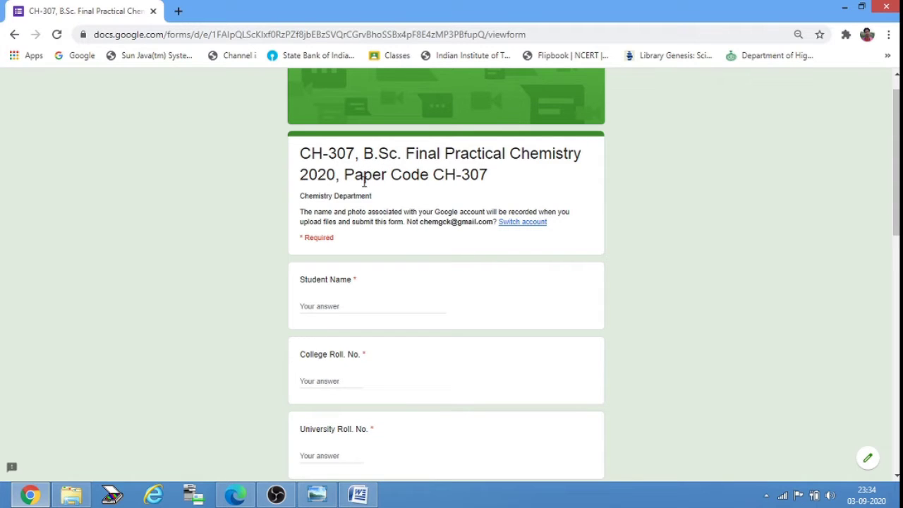
left_click_drag(897, 185, 896, 165)
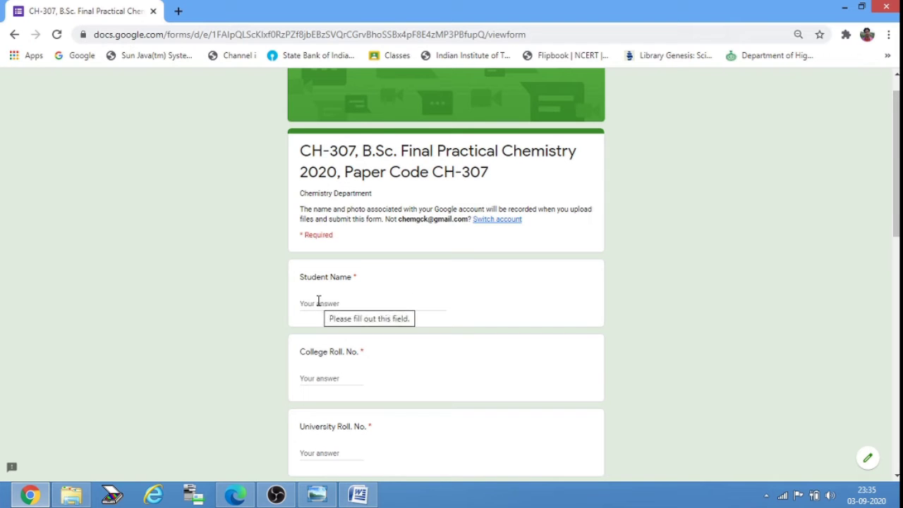
left_click_drag(897, 169, 897, 191)
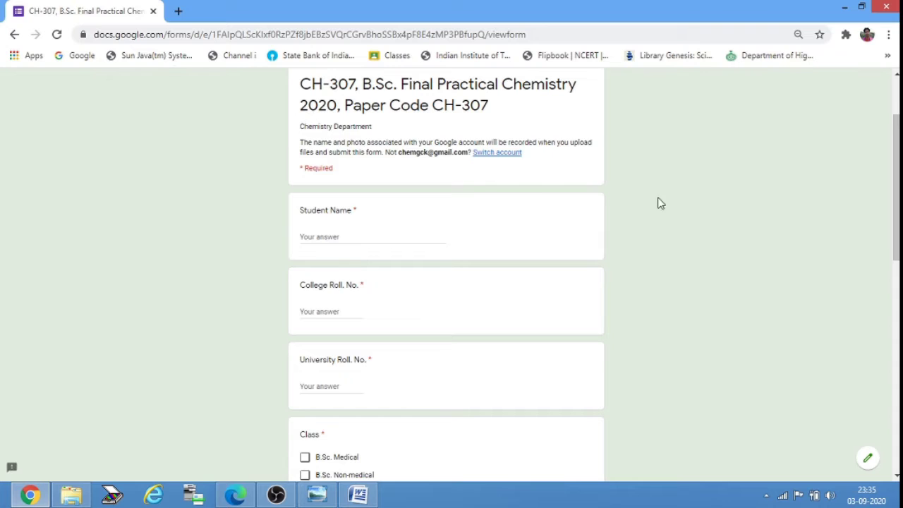
left_click(355, 231)
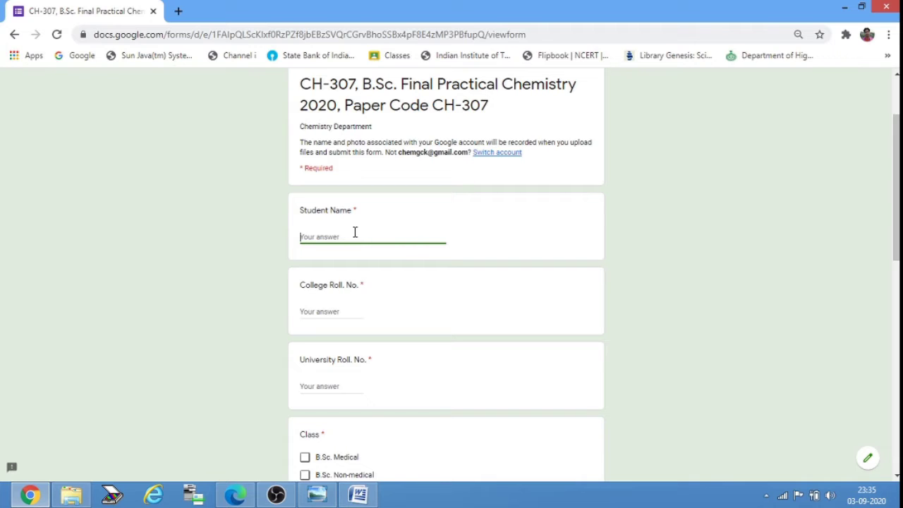
type("harsh")
key("Tab")
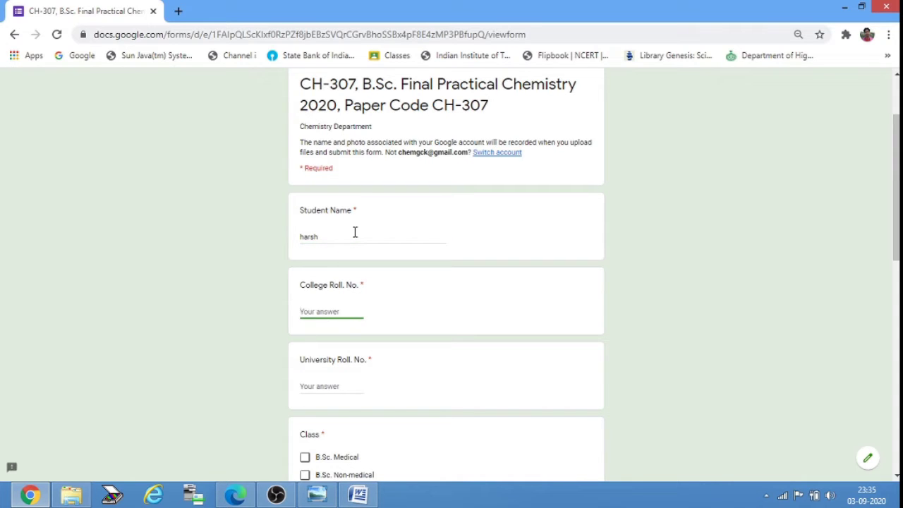
type("123")
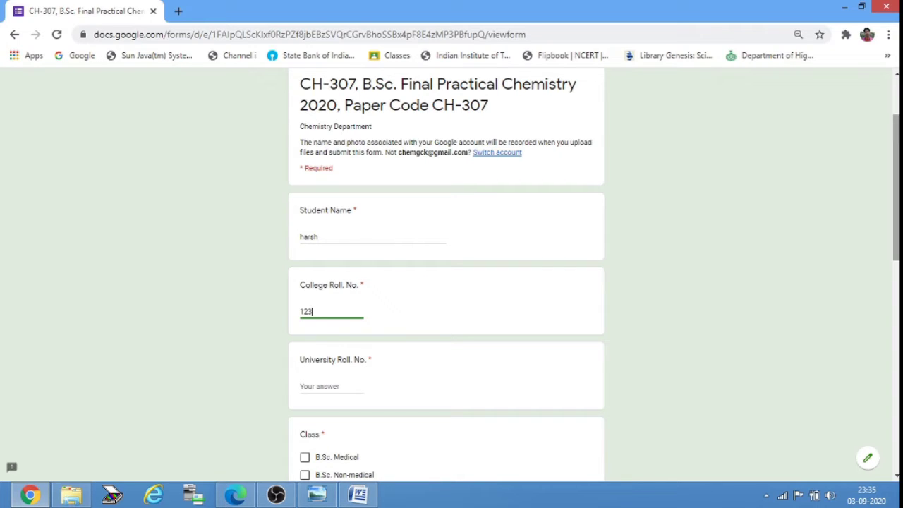
left_click_drag(896, 218, 896, 253)
key("Tab")
type("234")
left_click_drag(896, 253, 896, 318)
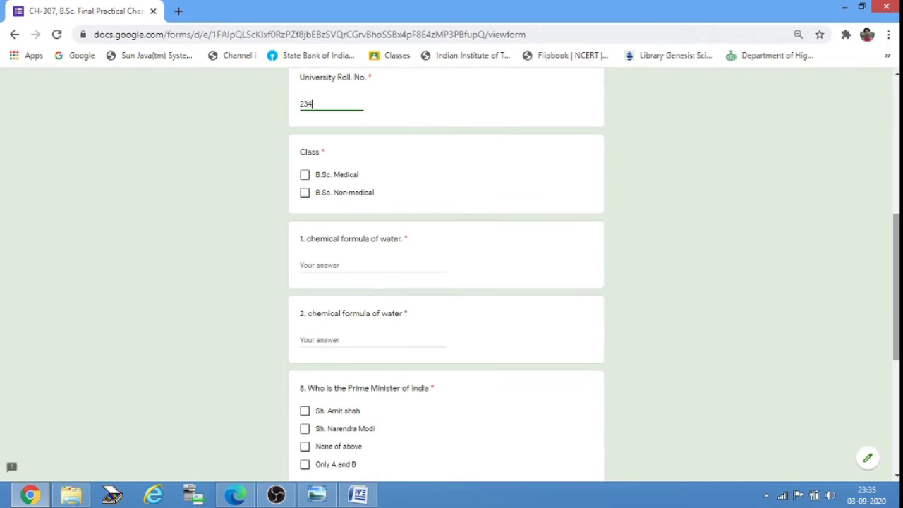
left_click(304, 195)
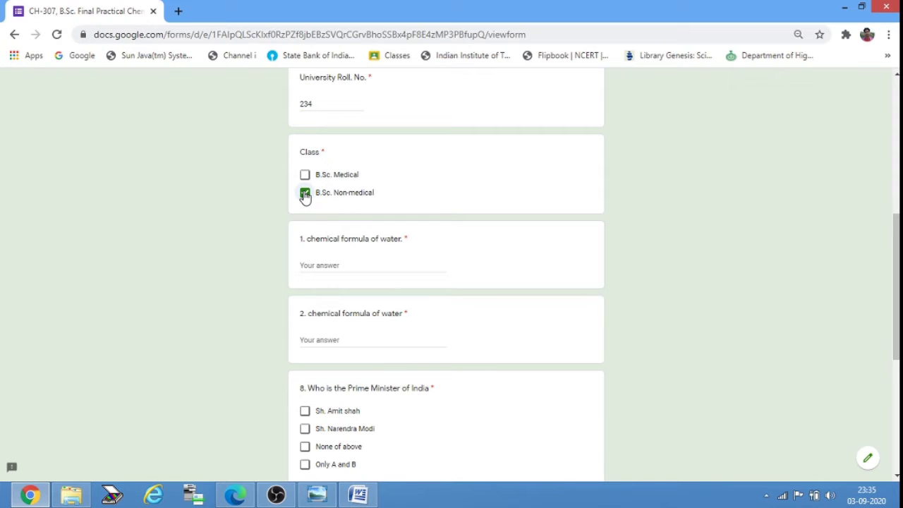
Answer both chemical formula of water questions with H20 and choose Sh. Narendra Modi for question 8
left_click_drag(896, 260, 896, 293)
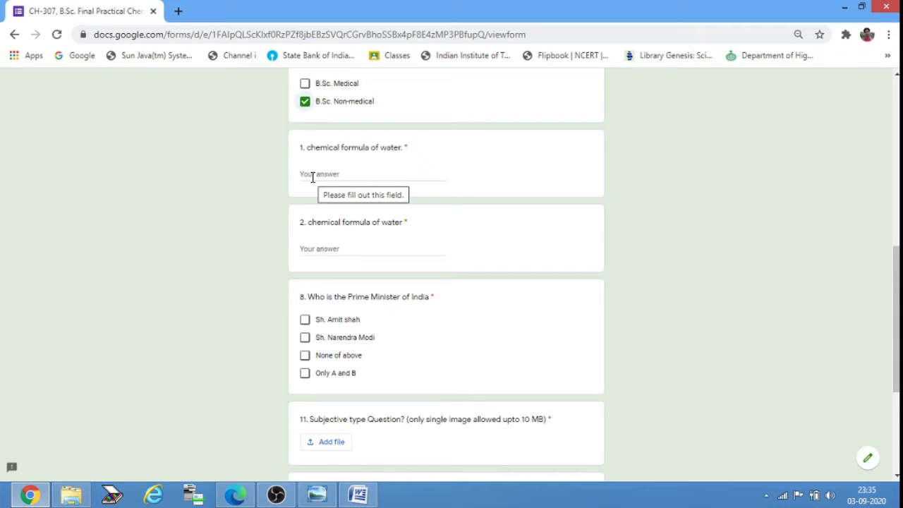
left_click(317, 173)
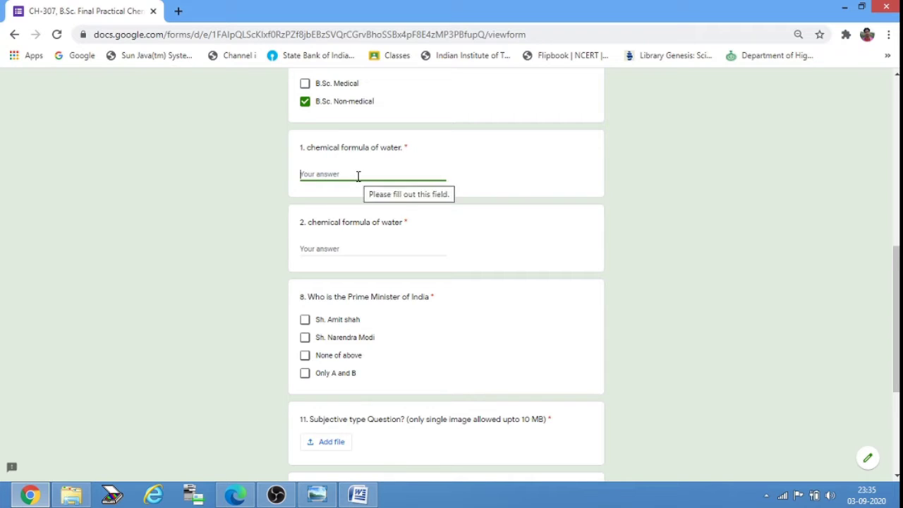
type("H20")
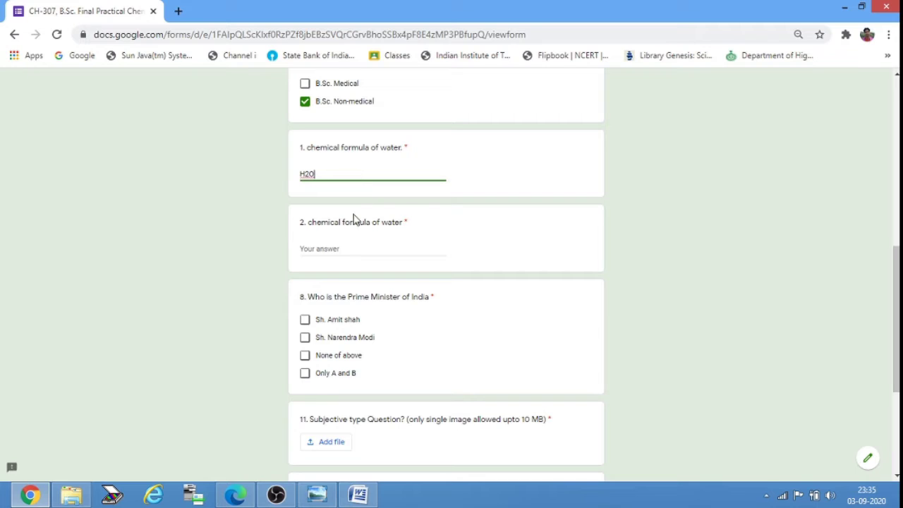
left_click(339, 248)
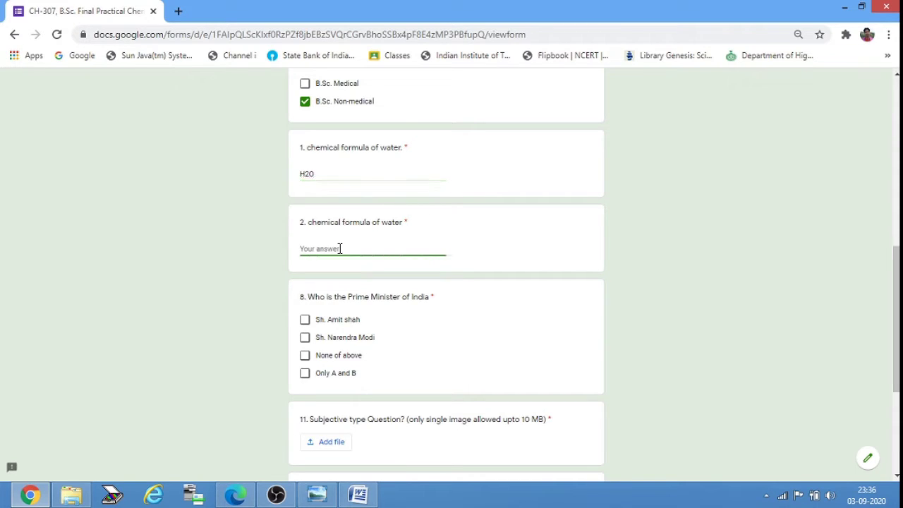
type("H20")
scroll(452, 275, "down", 1)
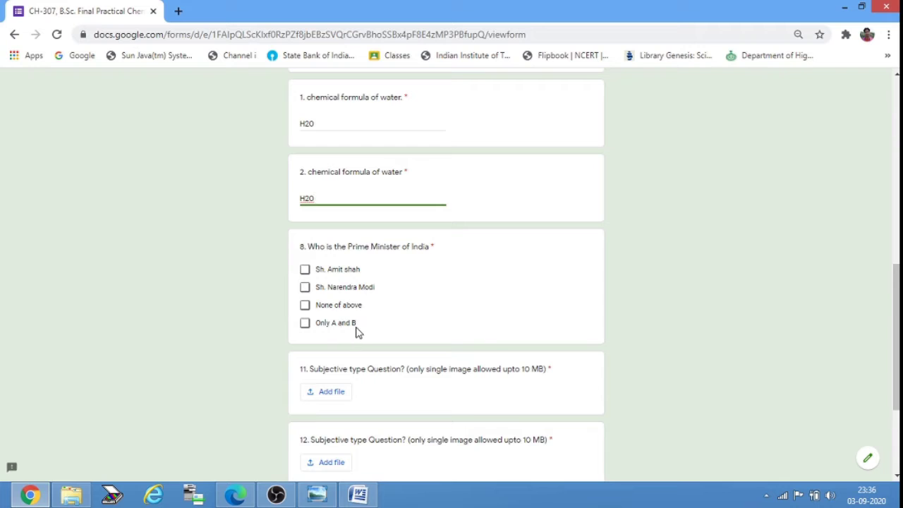
left_click(304, 289)
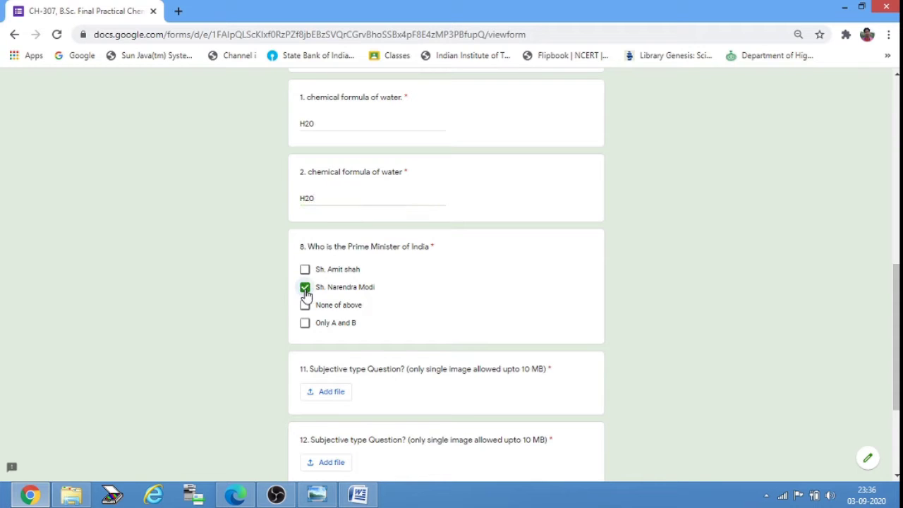
Switch to Windows Photo Viewer, look through the answer images for questions 11 to 13, and close the viewer
scroll(446, 275, "down", 3)
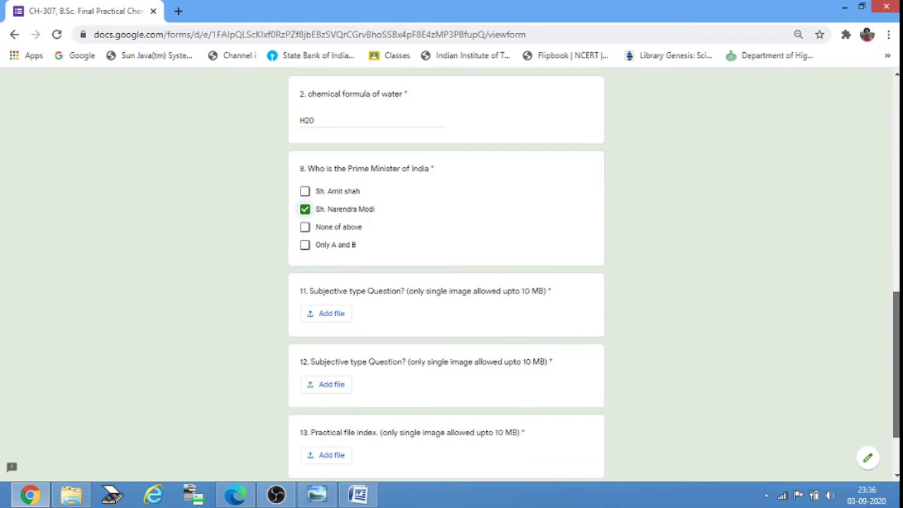
scroll(381, 230, "down", 2)
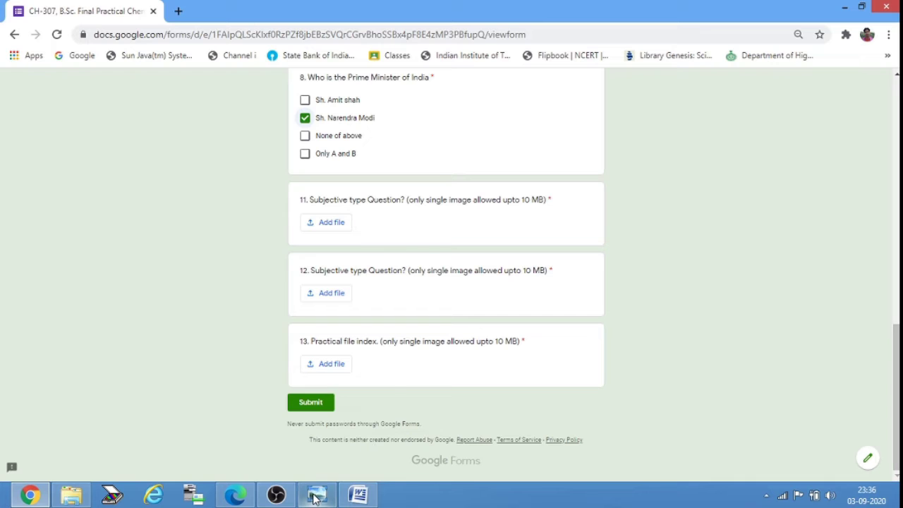
mouse_move(315, 497)
left_click(319, 496)
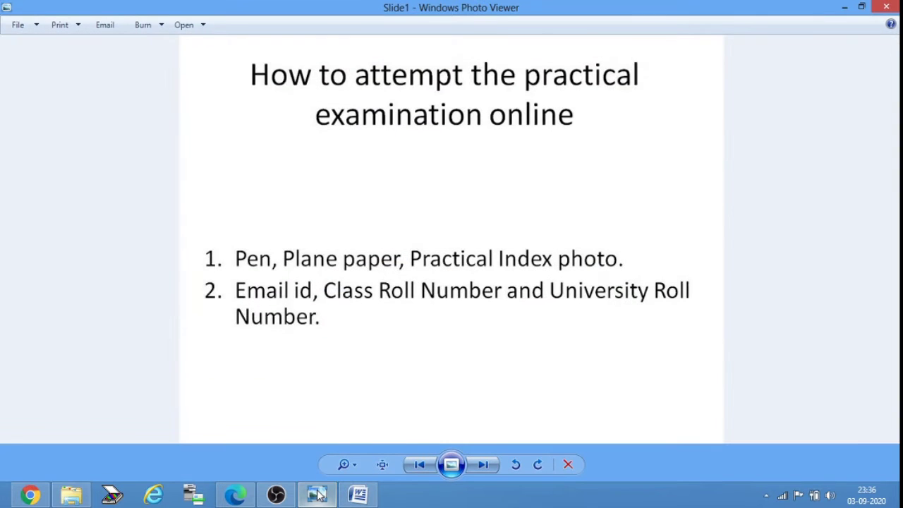
key("Right")
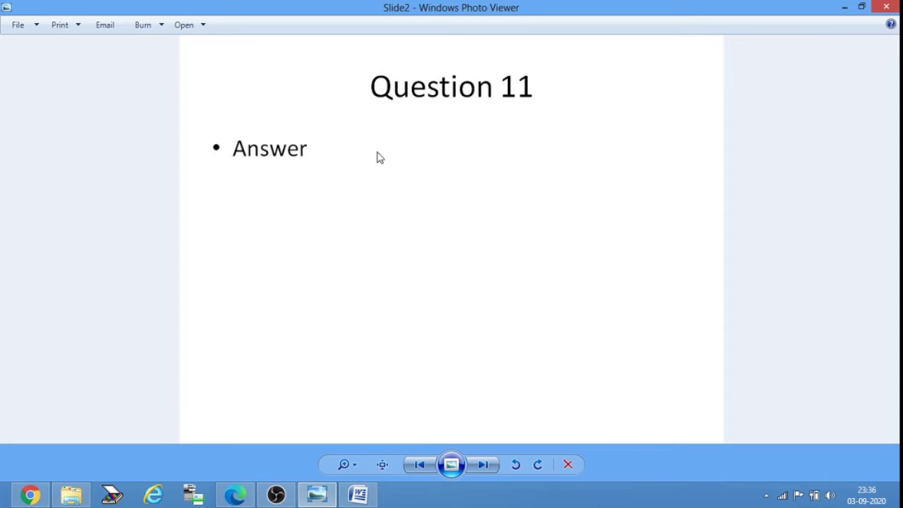
key("Right")
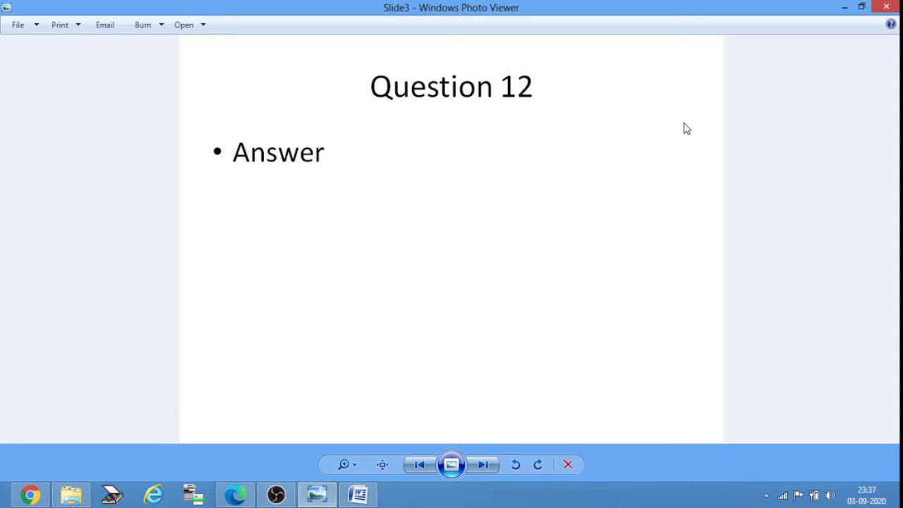
key("Right")
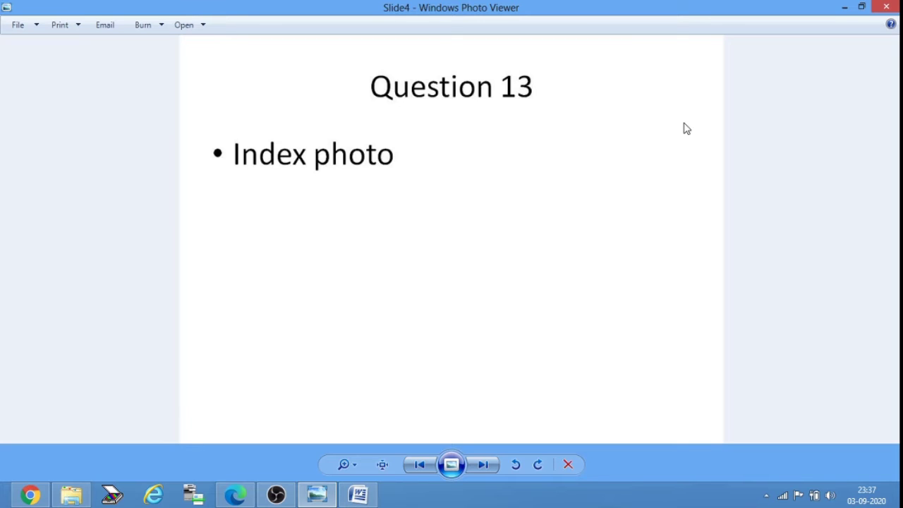
left_click(887, 6)
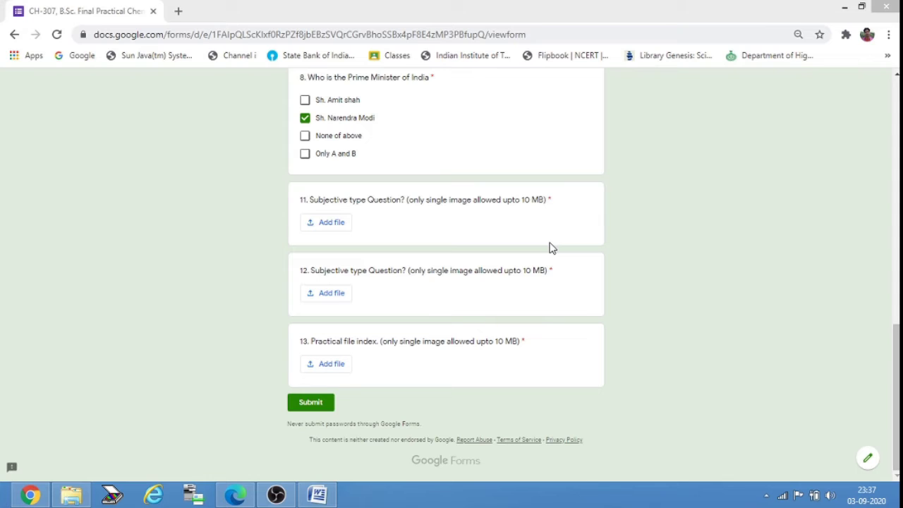
Upload Slide2 from the "How to attempt the practical examination online" folder in "practical exam for bsc" on the Desktop as the answer to question 11
left_click(328, 224)
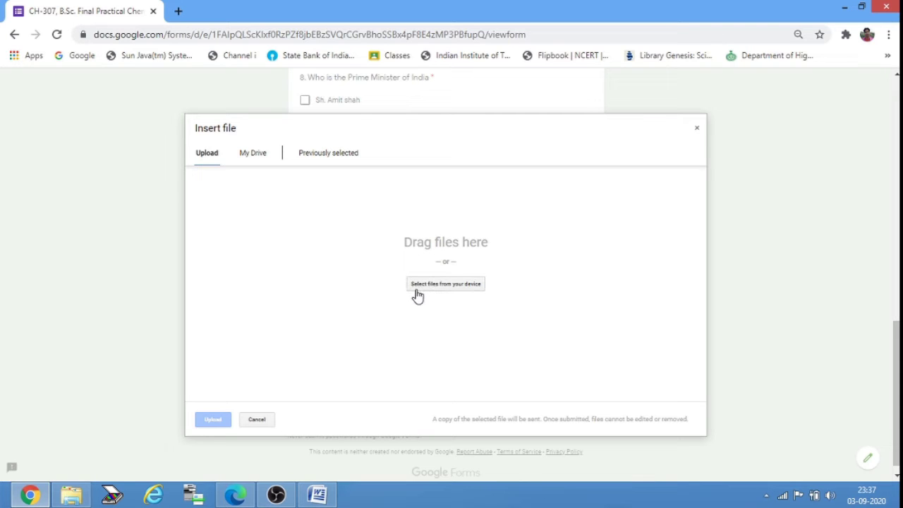
left_click(458, 288)
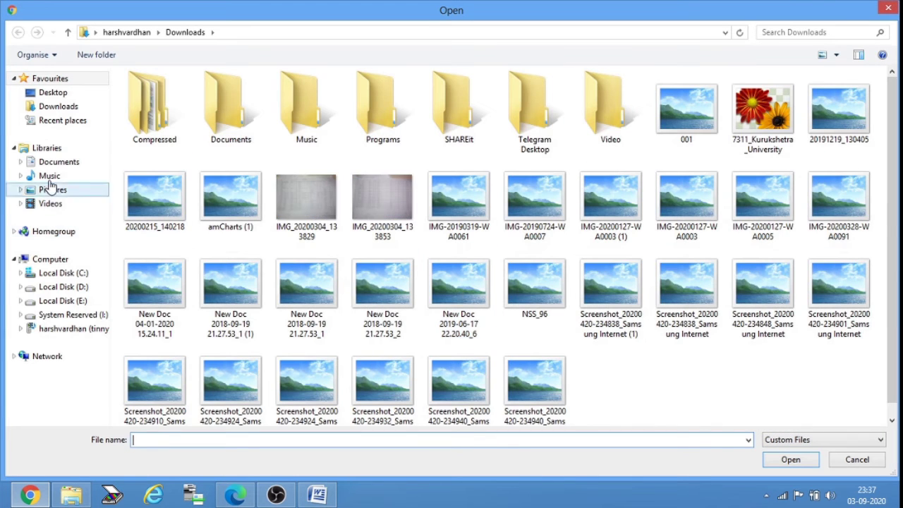
left_click(62, 94)
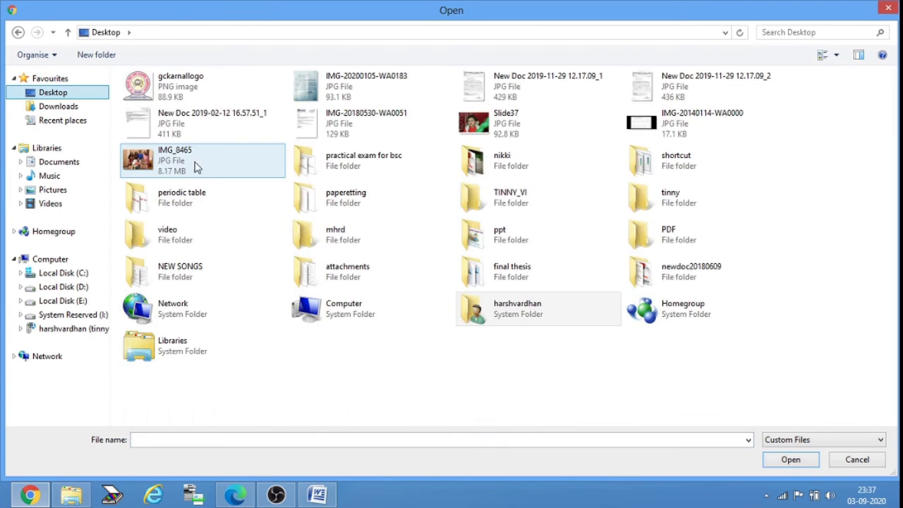
double_click(385, 175)
left_click(148, 112)
double_click(148, 113)
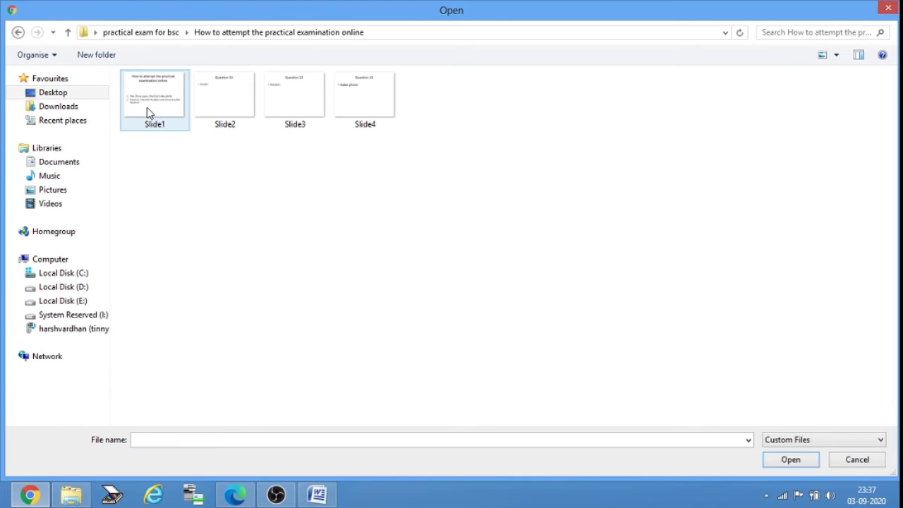
double_click(242, 105)
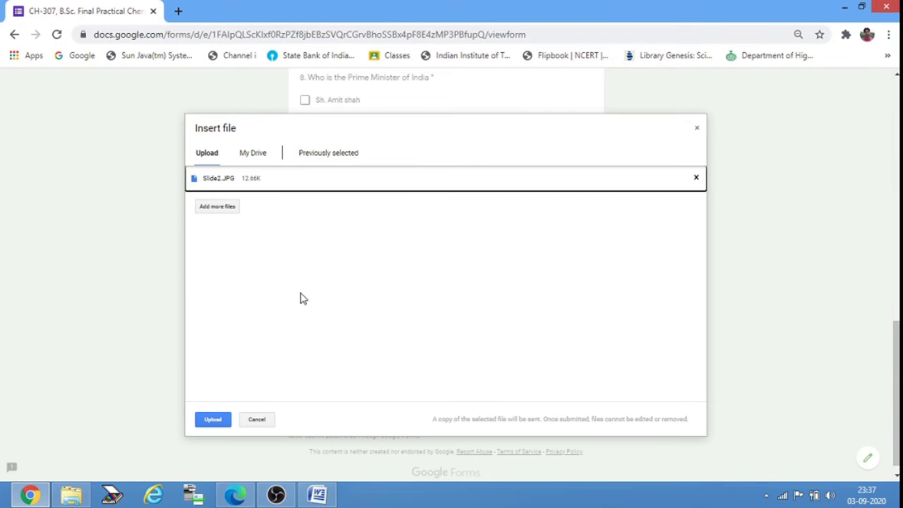
left_click(212, 420)
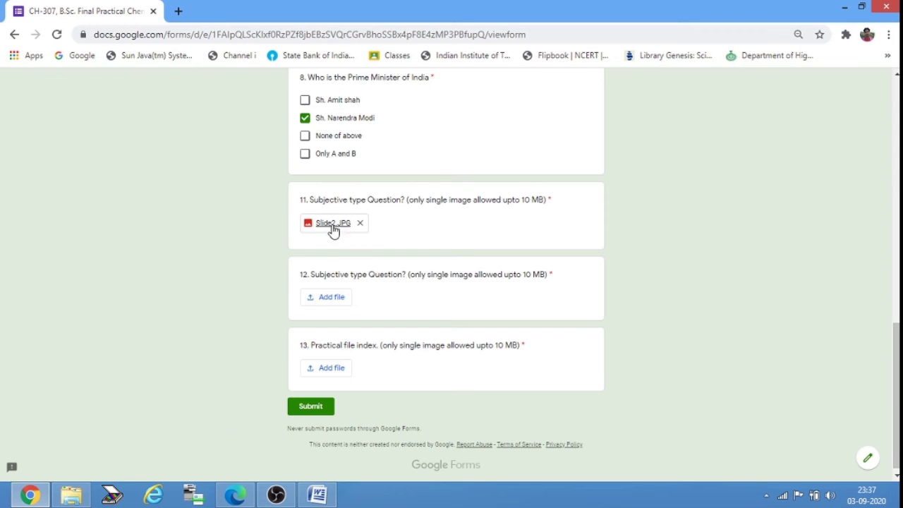
Upload the Slide3 image from the same folder as the answer to subjective question 12
left_click(319, 299)
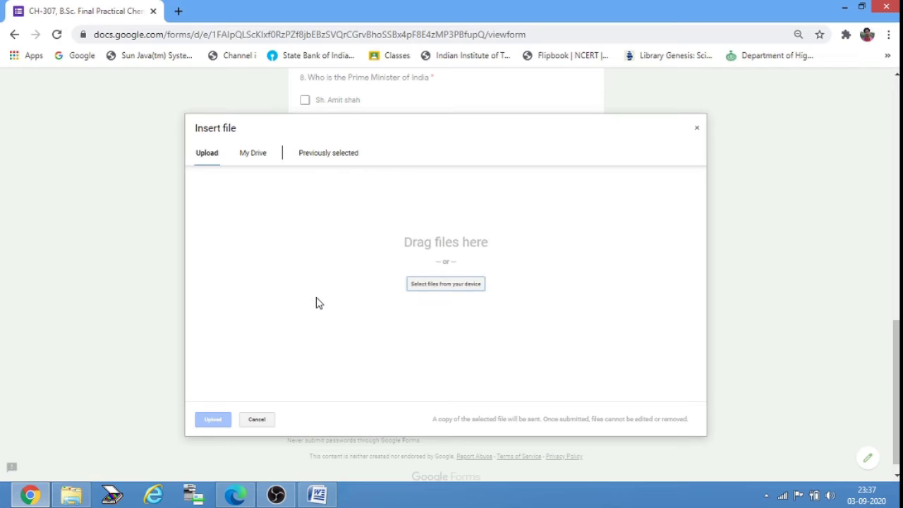
left_click(452, 285)
left_click(296, 118)
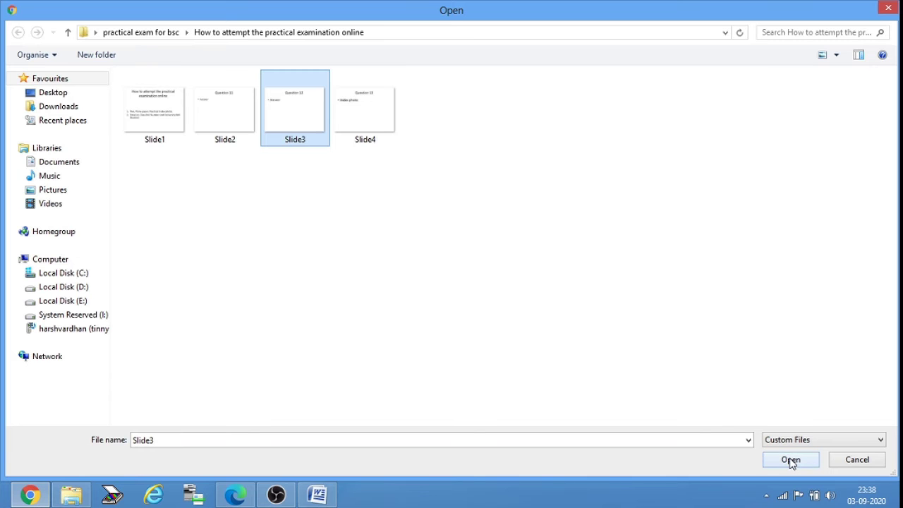
left_click(790, 460)
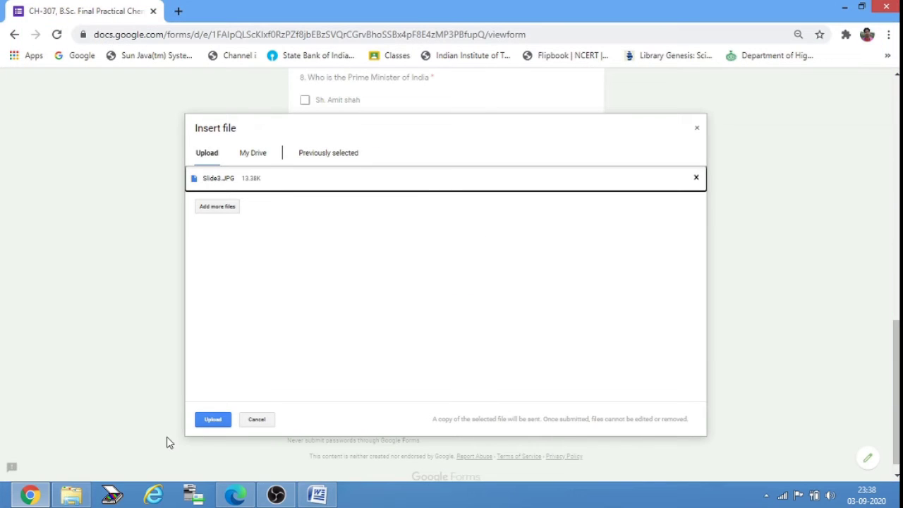
left_click(213, 420)
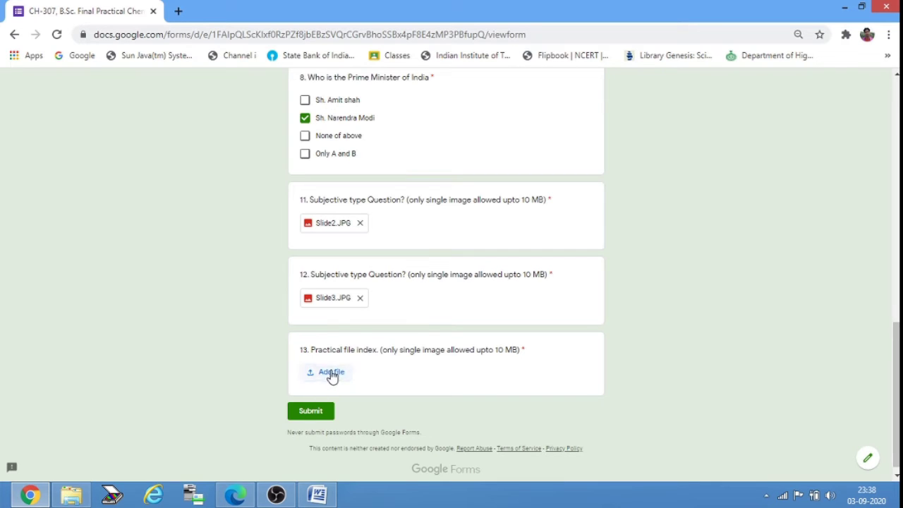
Upload the Slide4 image as the practical file index for question 13 and submit the form
left_click(331, 373)
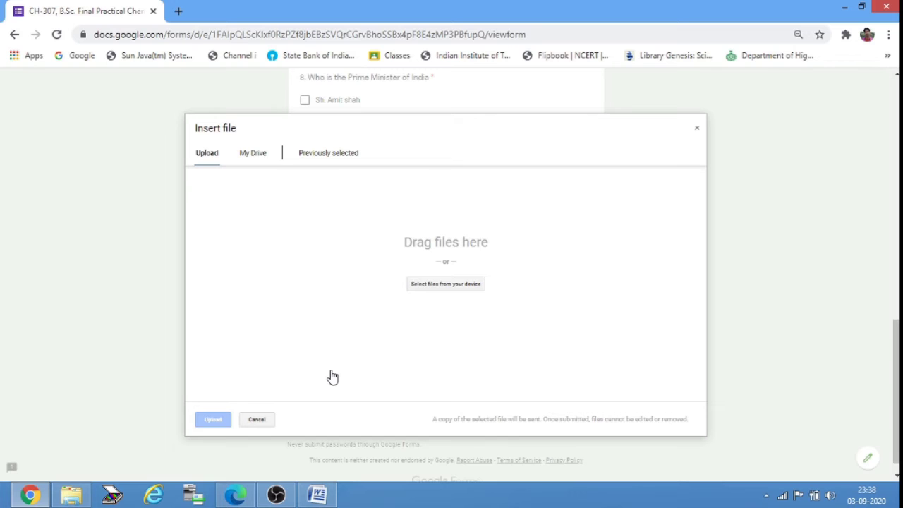
left_click(436, 286)
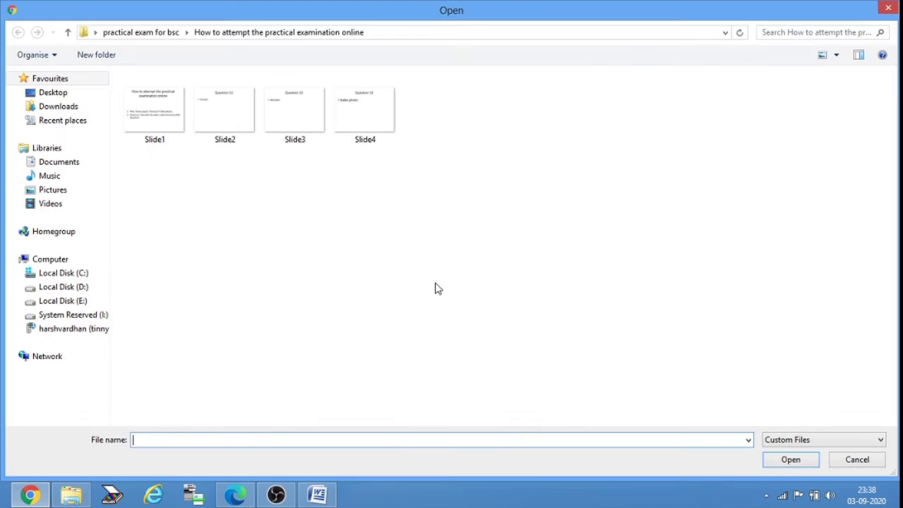
double_click(371, 103)
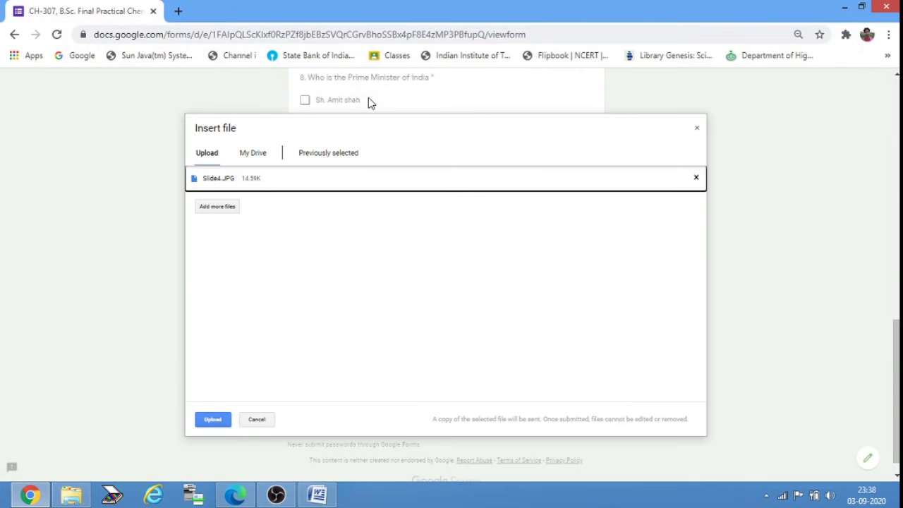
left_click(213, 420)
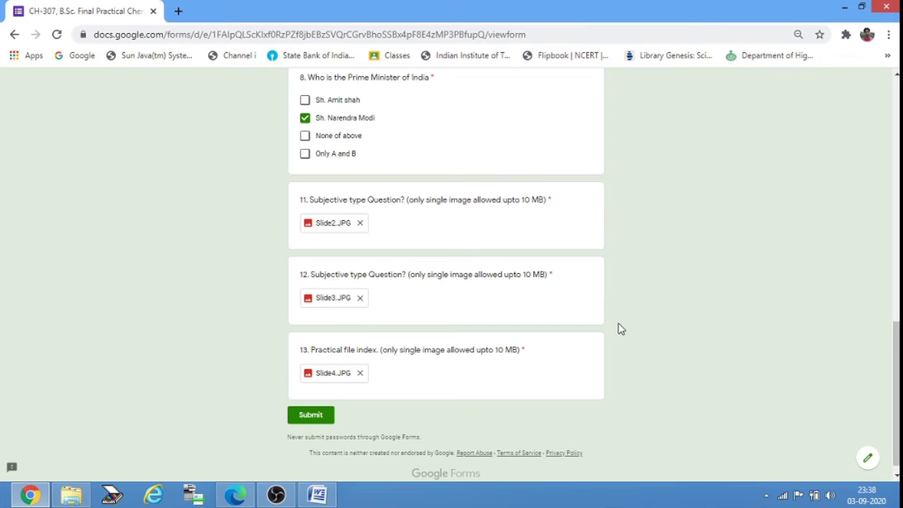
mouse_move(896, 393)
left_mouse_down()
mouse_move(897, 192)
mouse_move(896, 397)
left_mouse_up()
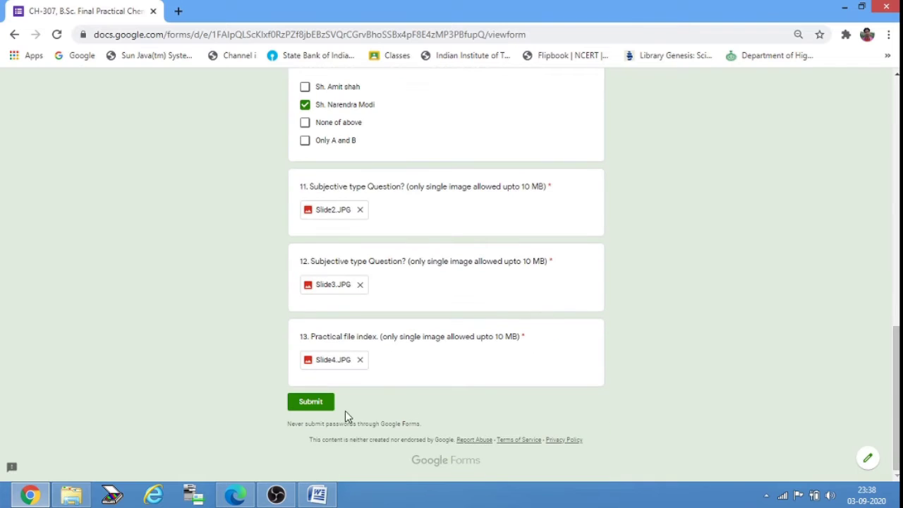
left_click(310, 402)
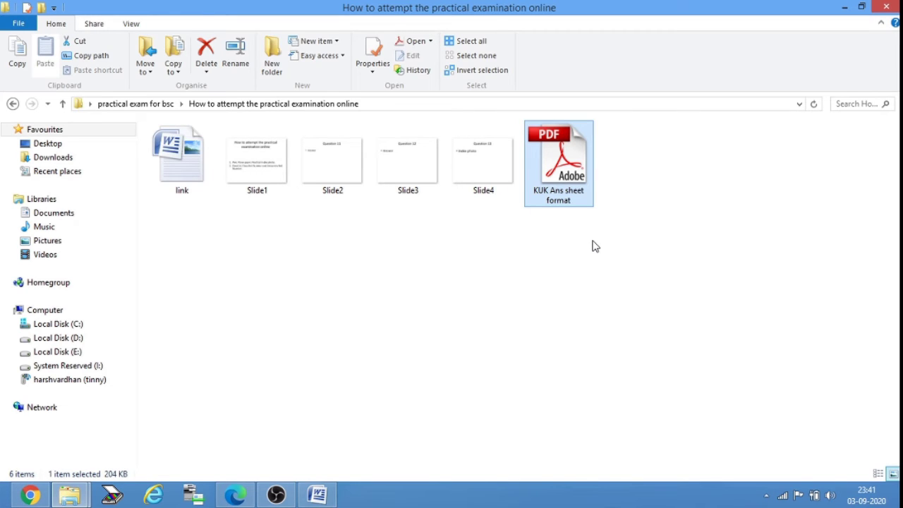
Open the KUK Ans sheet format PDF from the exam folder and examine its roll number, student name, paper name, paper code and total pages fields
left_click(593, 245)
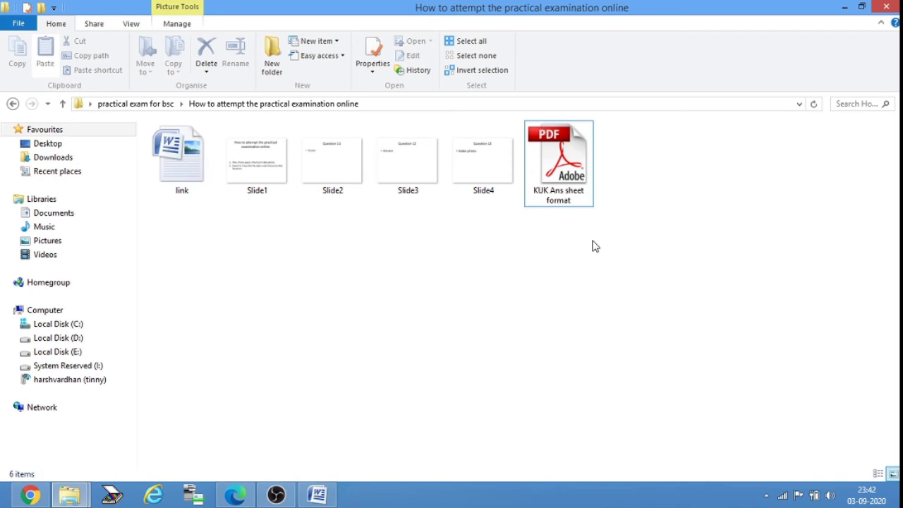
double_click(573, 177)
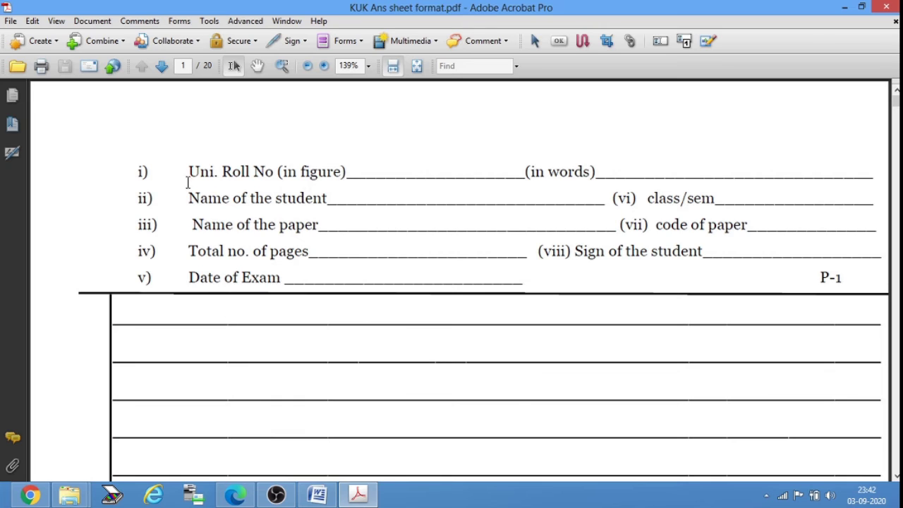
left_click_drag(188, 171, 600, 170)
left_click(599, 170)
left_click(366, 203)
left_click_drag(319, 231, 421, 232)
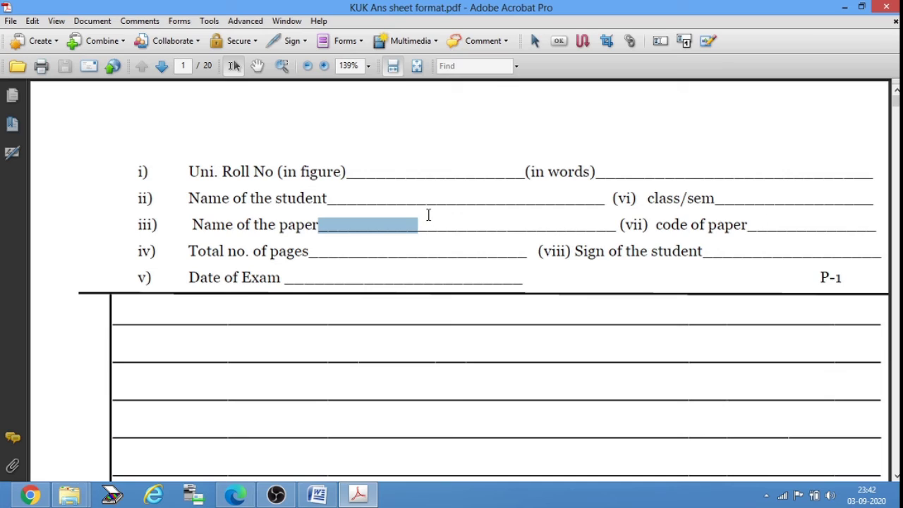
left_click(428, 221)
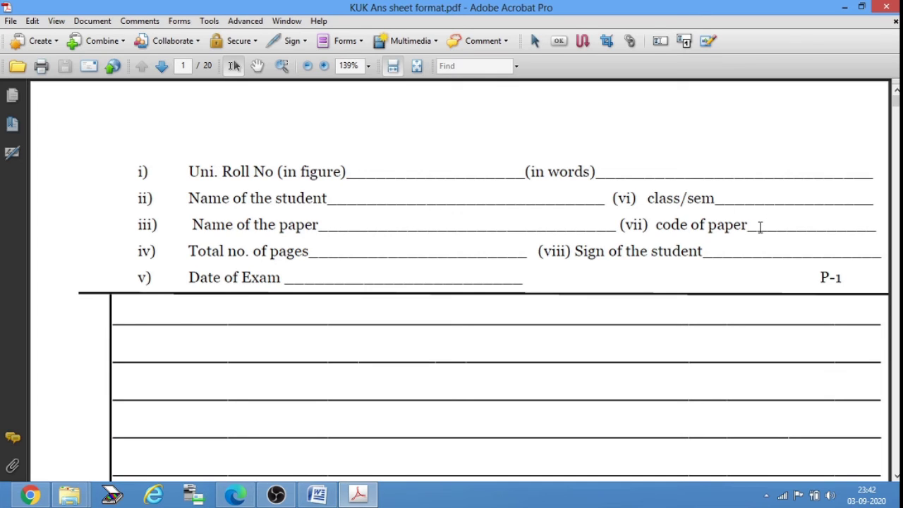
left_click_drag(757, 226, 787, 227)
left_click(425, 246)
left_click_drag(189, 251, 307, 258)
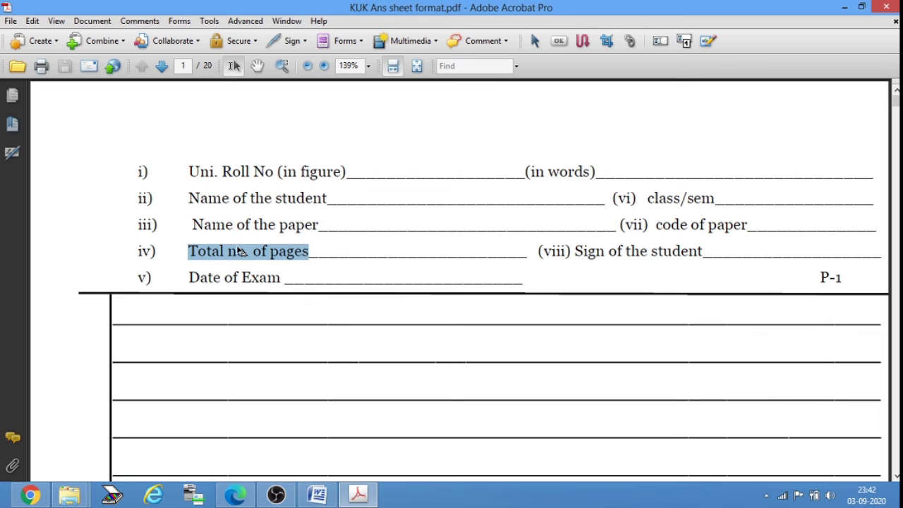
left_click(349, 158)
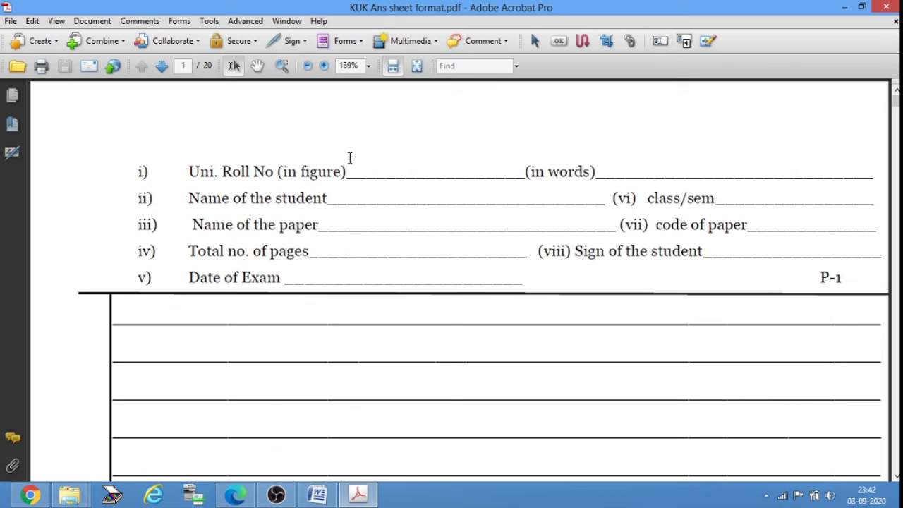
Examine the answer sheet's first page as a whole and at page width, covering the ruled writing area and the university roll number field
left_click(417, 66)
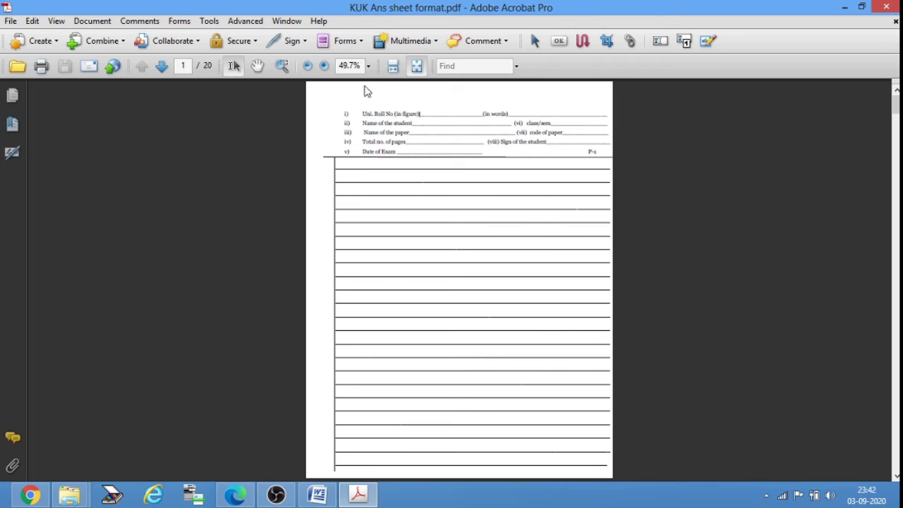
left_click(393, 66)
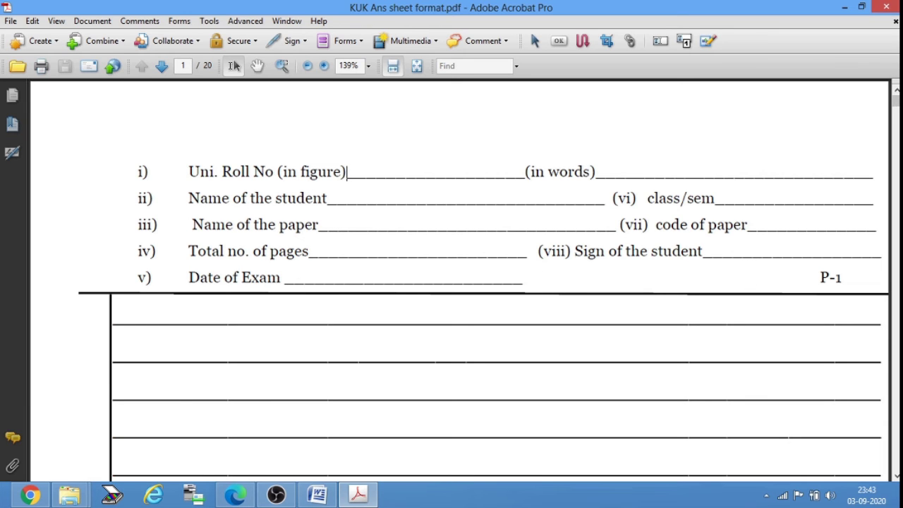
left_click_drag(895, 100, 895, 118)
key("Up")
key("Up")
key("Up")
key("Up")
key("Up")
key("Up")
key("Up")
key("Up")
key("Up")
key("Up")
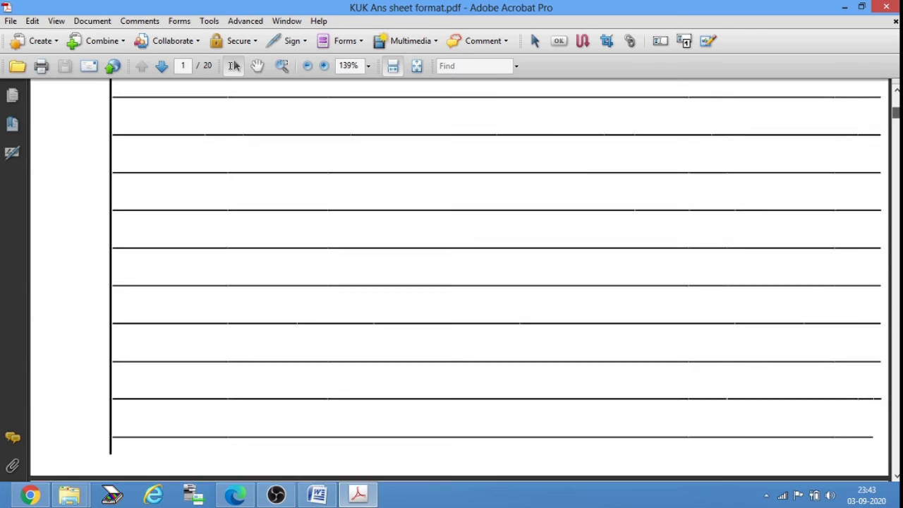
key("Up")
key("Up")
key("Up")
key("Up")
key("Up")
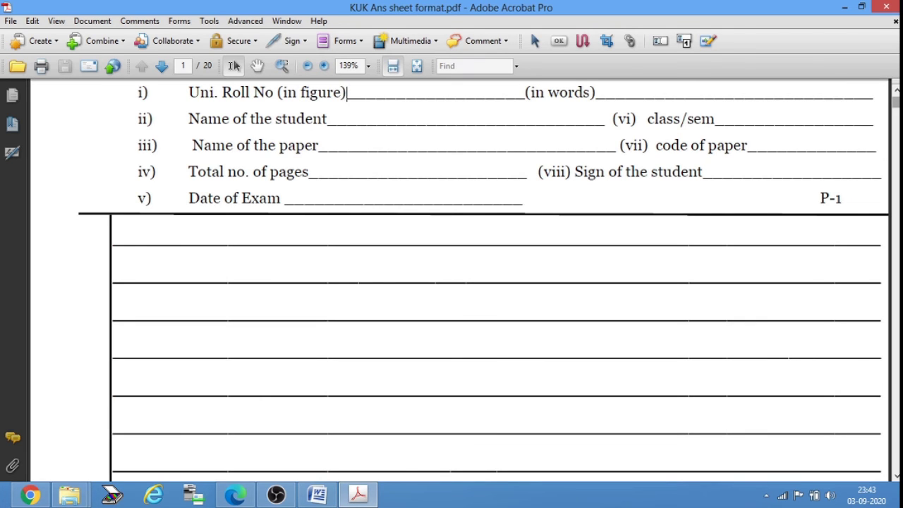
key("Up")
key("Up")
key("Up")
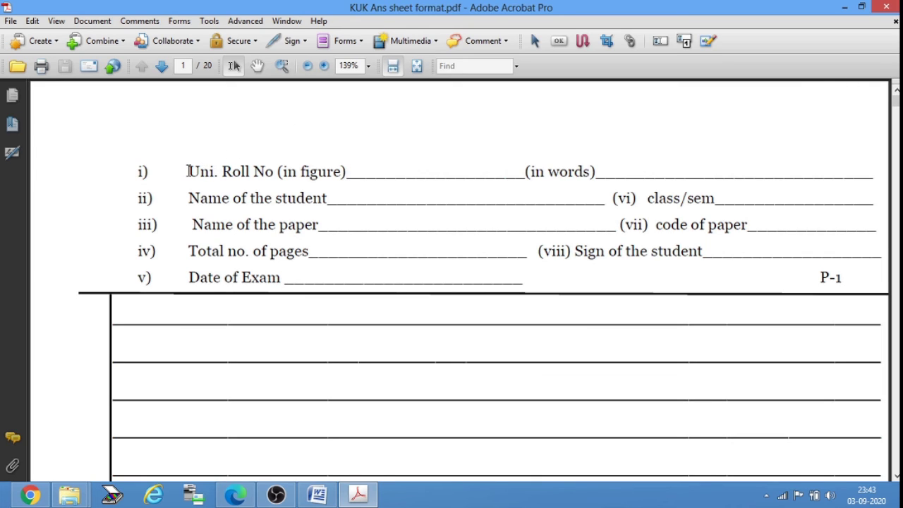
left_click_drag(188, 172, 299, 183)
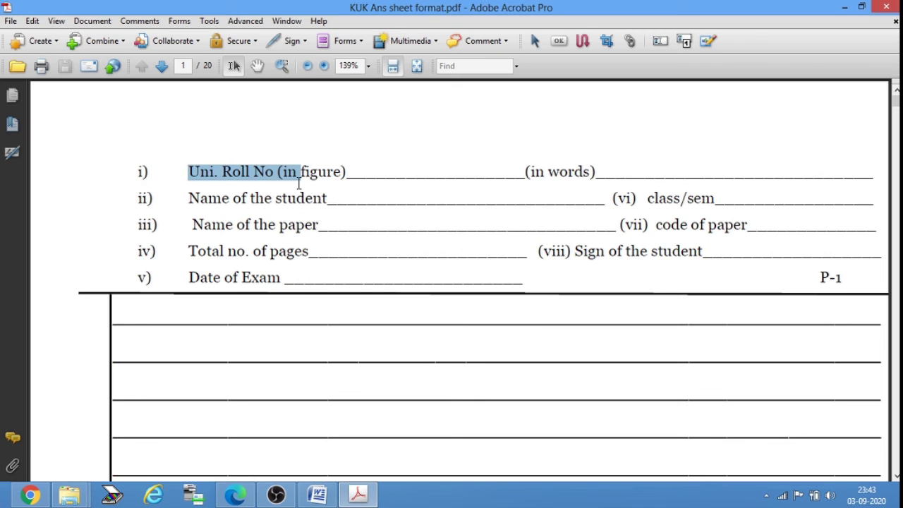
left_click(326, 150)
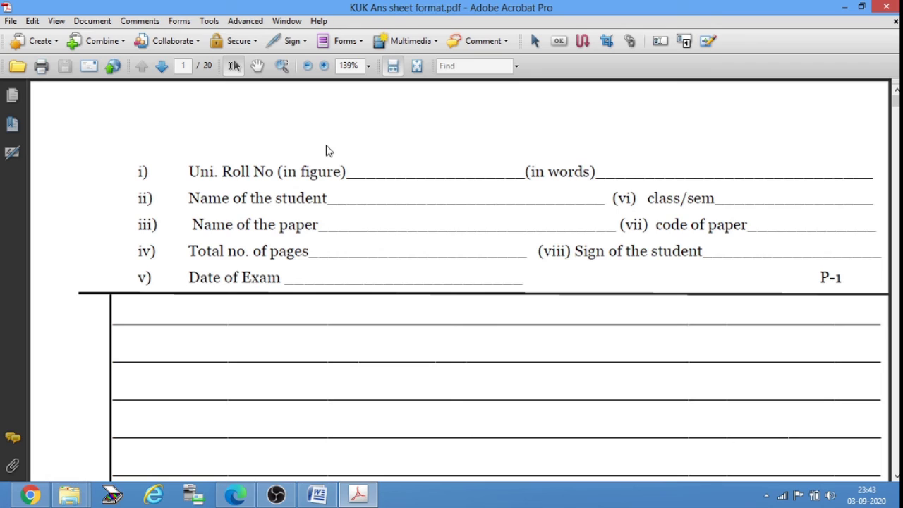